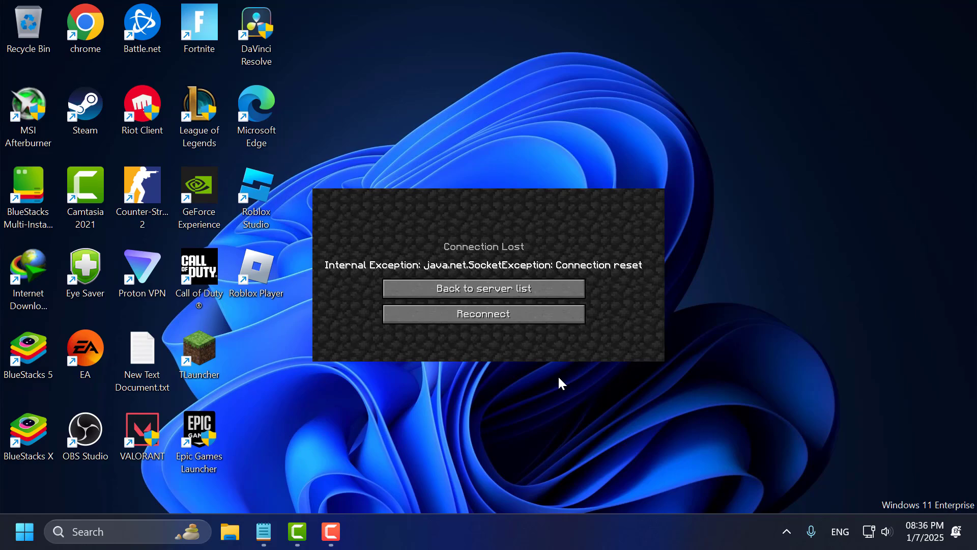
Search 'view' from the taskbar and open 'View network connections'
click(149, 532)
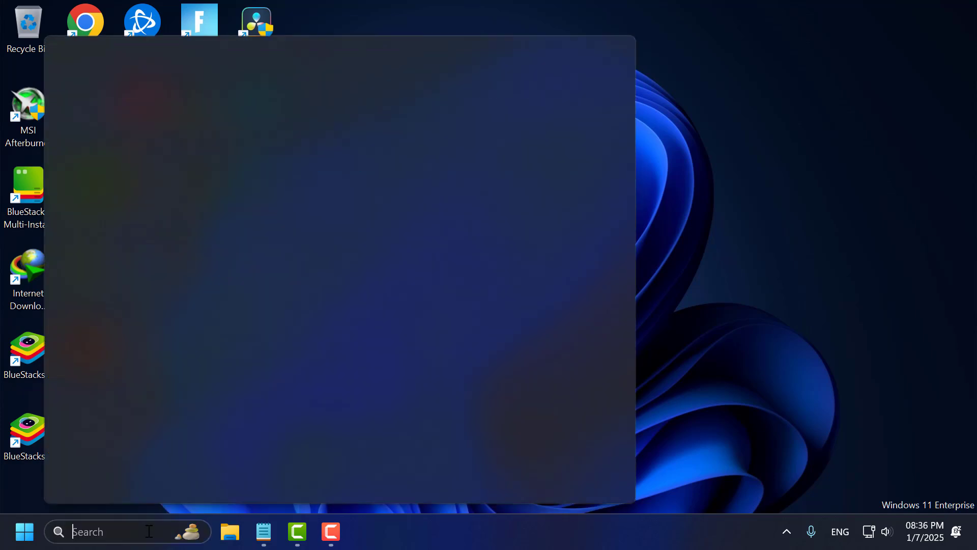
text(view)
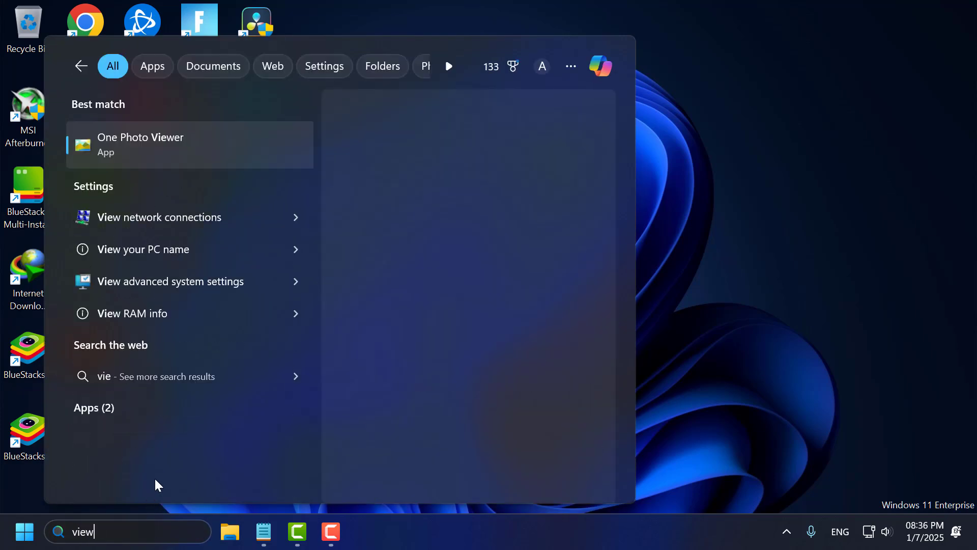
click(170, 201)
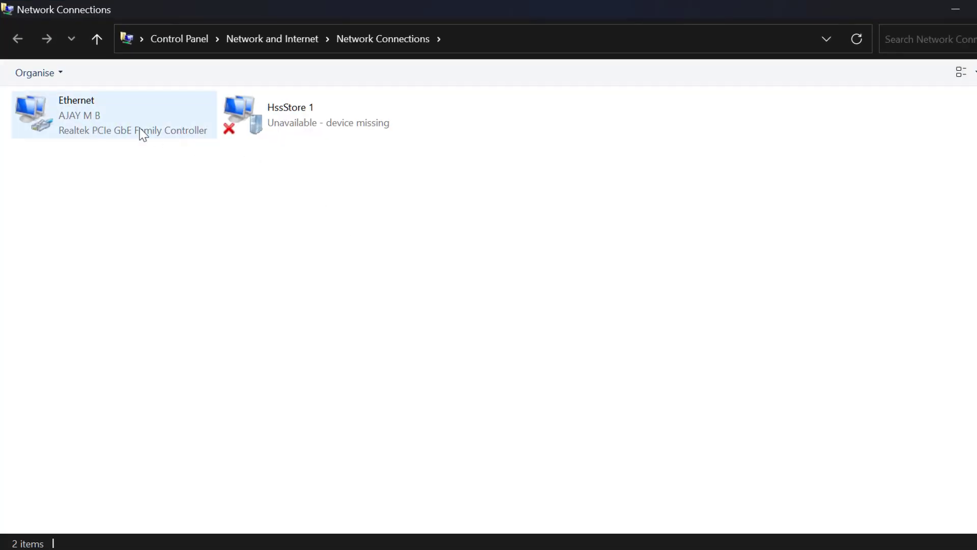
Open the Internet Protocol Version 4 (TCP/IPv4) properties of the Ethernet adapter
click(120, 123)
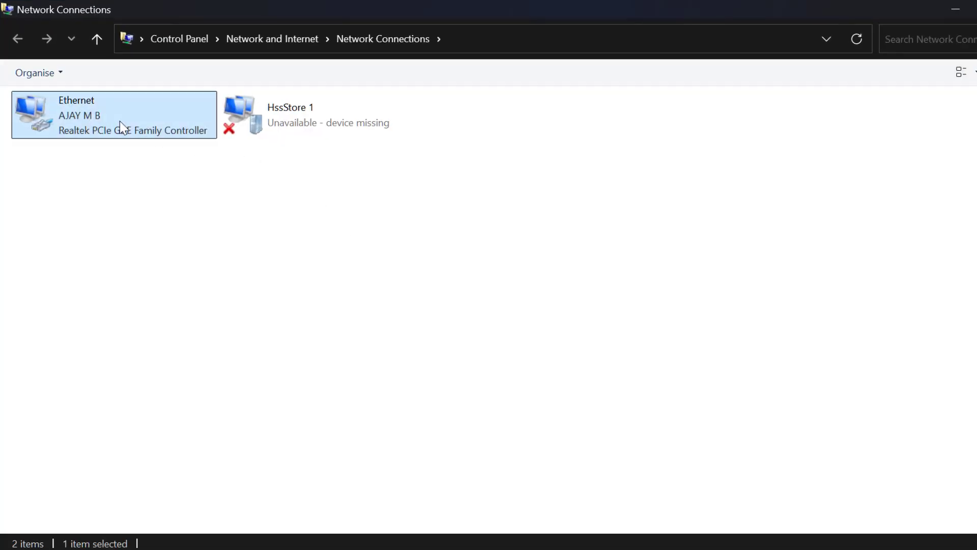
right_click(120, 122)
click(180, 281)
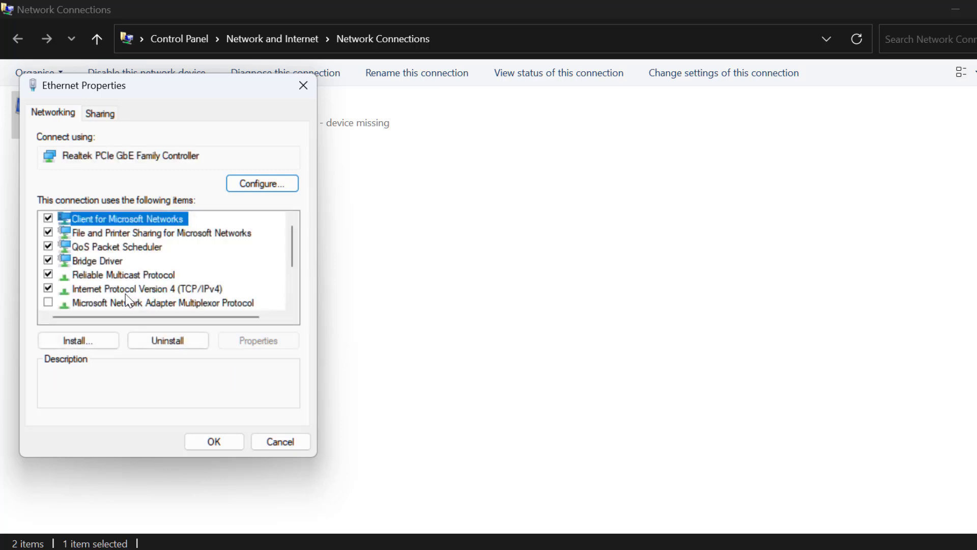
click(92, 290)
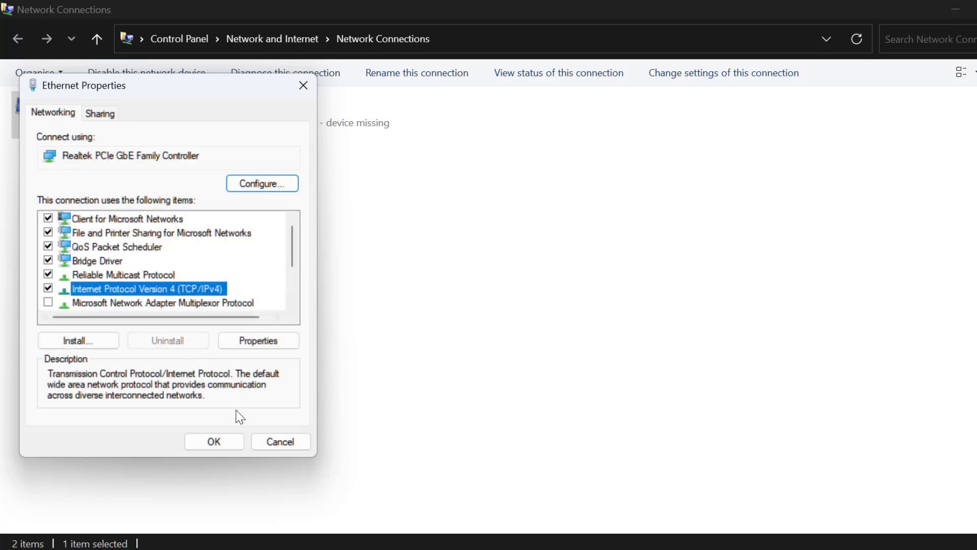
click(256, 342)
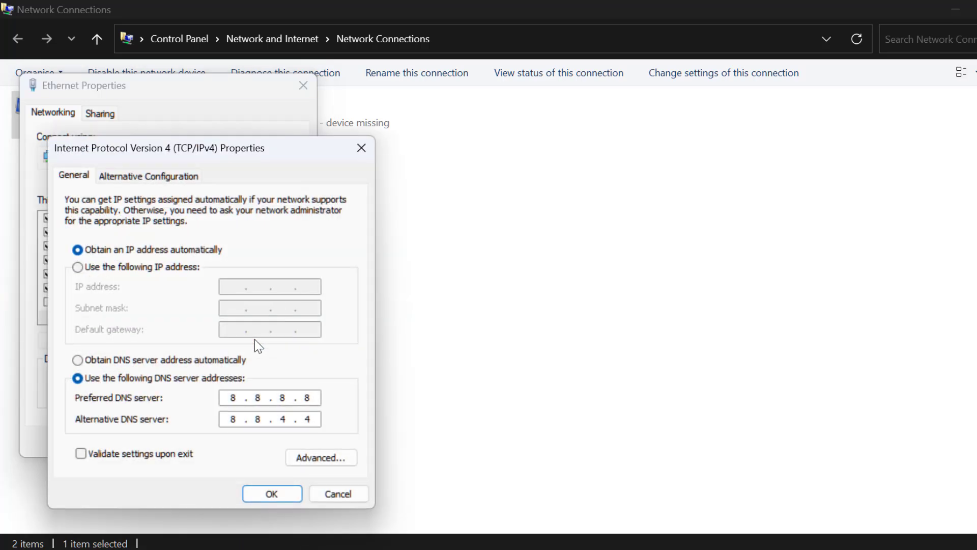
Enter preferred DNS 8.8.8.8 and alternate 8.8.4.4, tick 'Validate settings upon exit', and confirm
click(78, 361)
click(78, 378)
click(236, 398)
text(8.8.8.8)
click(236, 420)
text(8.8.4)
click(87, 458)
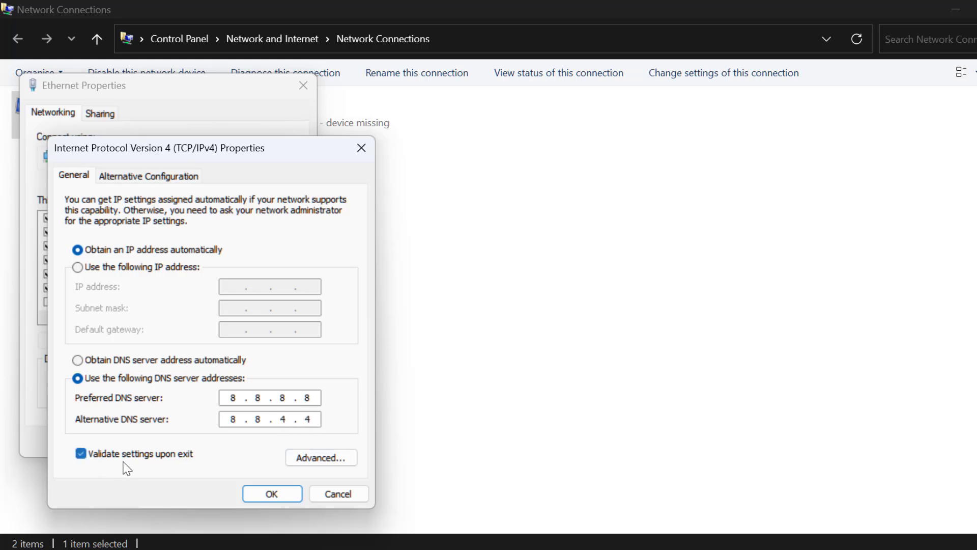
click(283, 495)
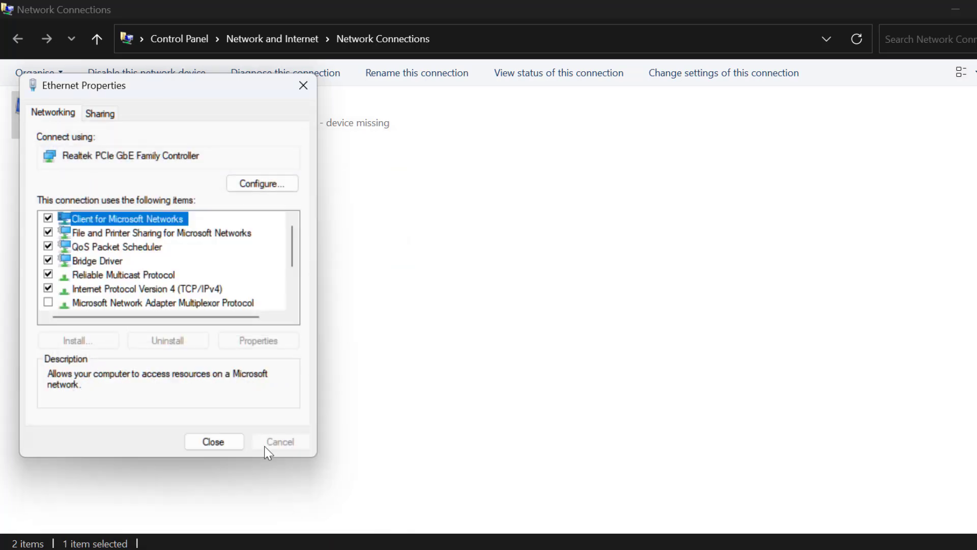
Dismiss Ethernet properties and the troubleshooter, then launch 'cmd' as administrator, accepting UAC
click(221, 442)
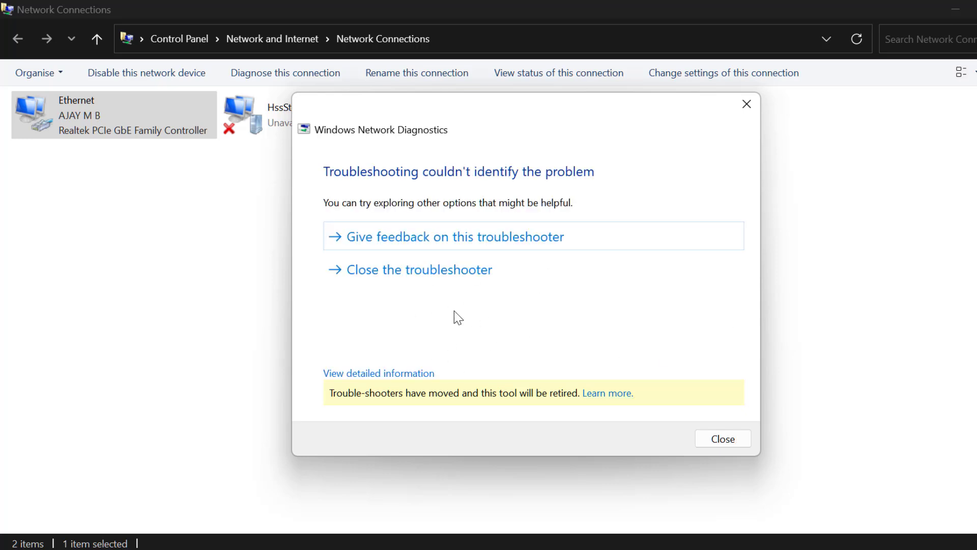
click(426, 273)
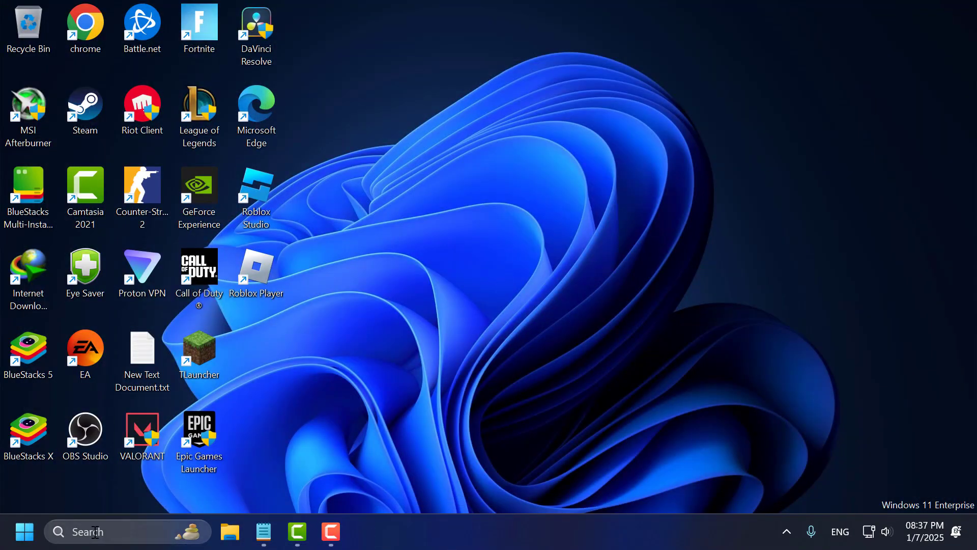
click(94, 531)
text(c)
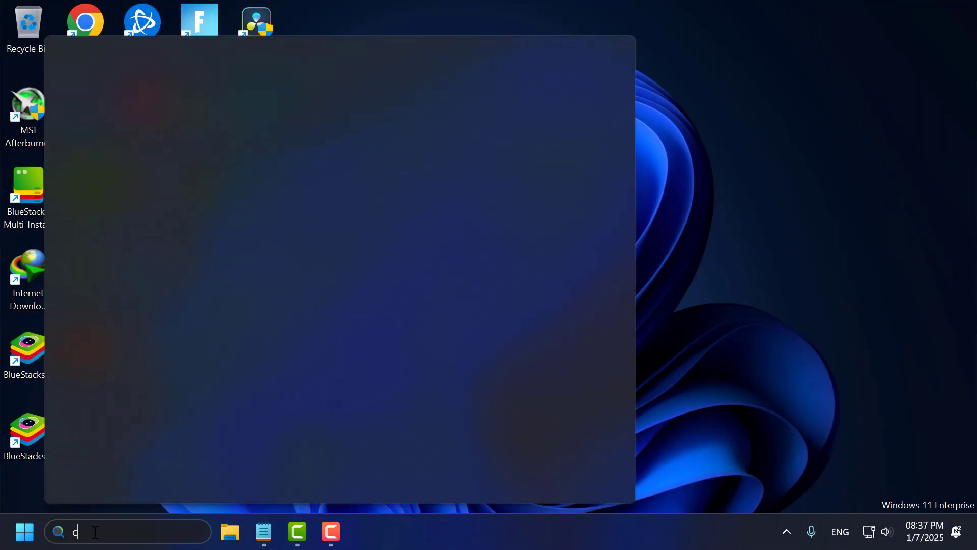
text(md)
right_click(157, 148)
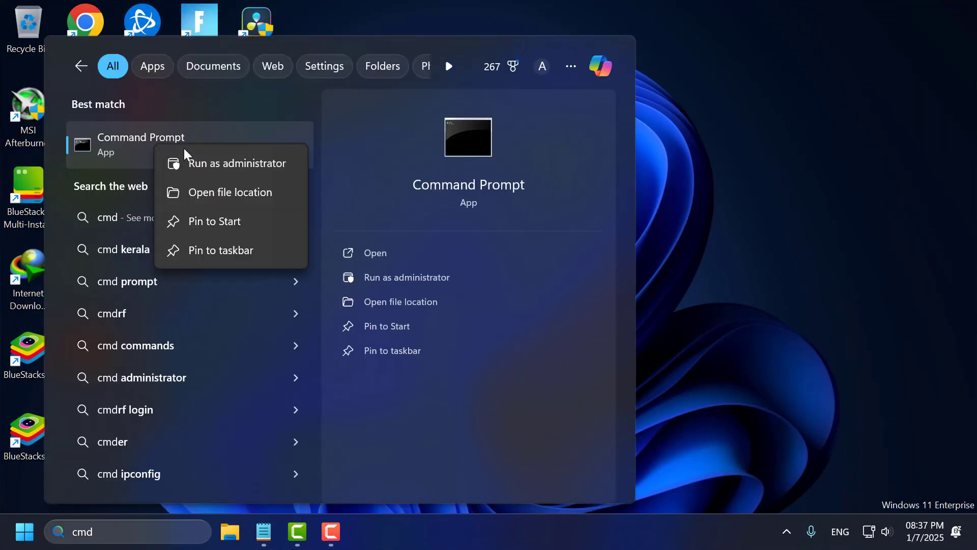
click(228, 164)
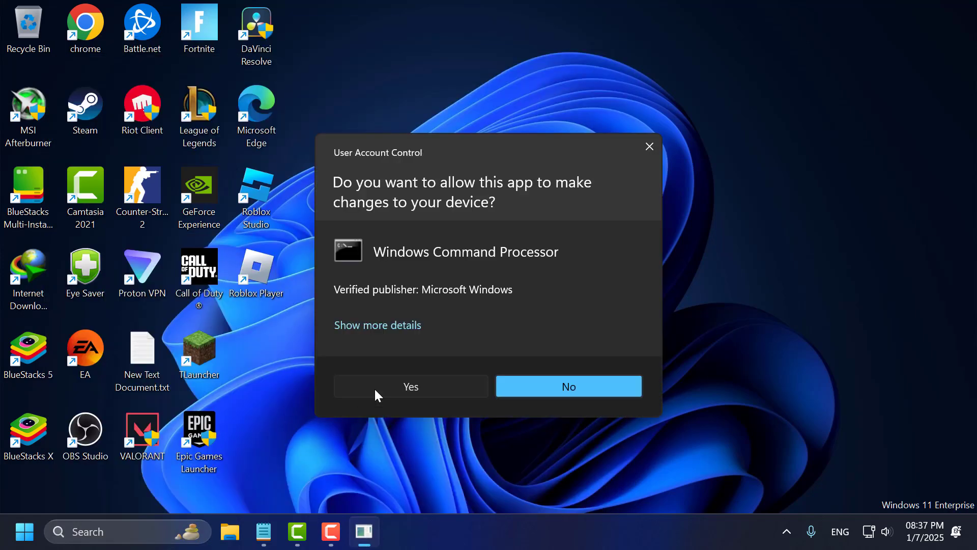
click(340, 386)
Paste 'ipconfig /release' from the Notepad notes into the console and run it
click(263, 532)
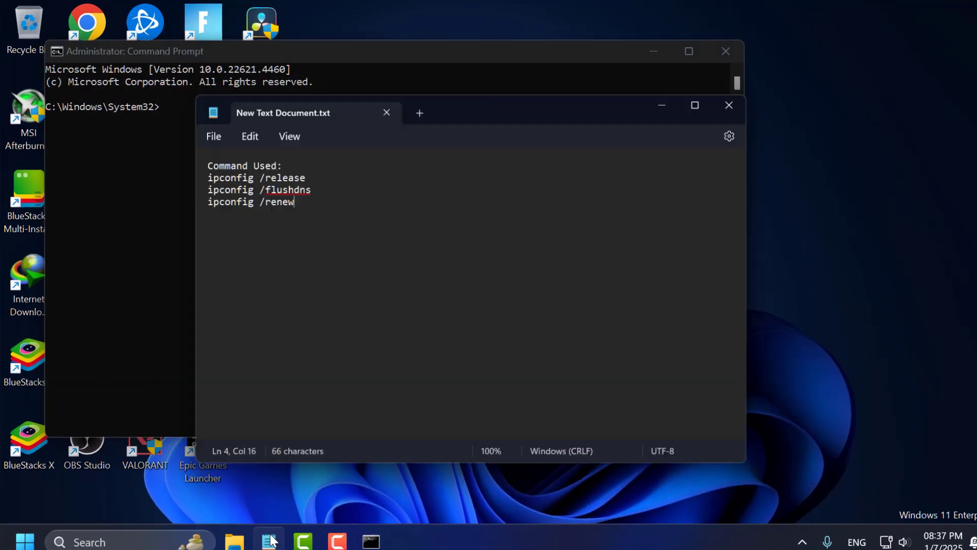
triple_click(429, 152)
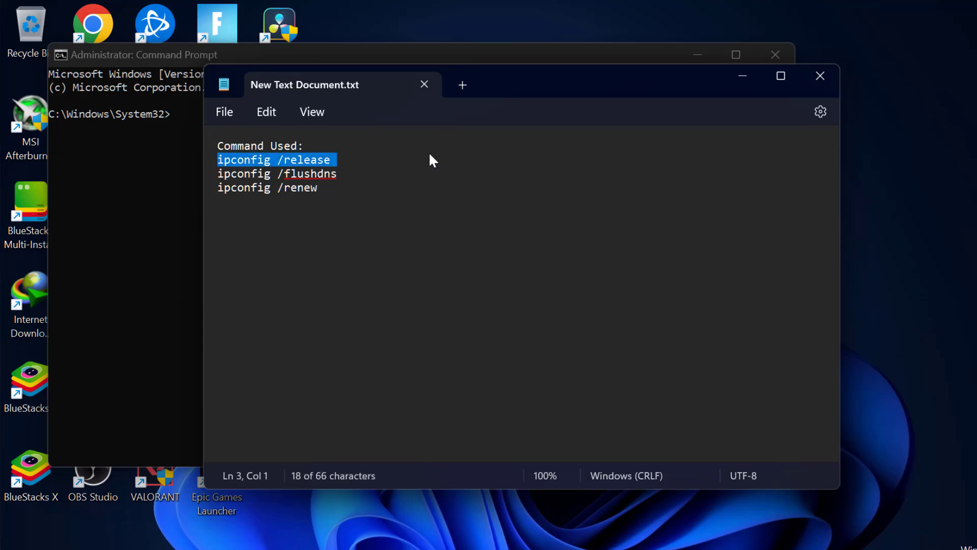
click(742, 76)
text(ipconfig /release)
key(Return)
Copy 'ipconfig /flushdns' from the notes and run it in the console
click(306, 537)
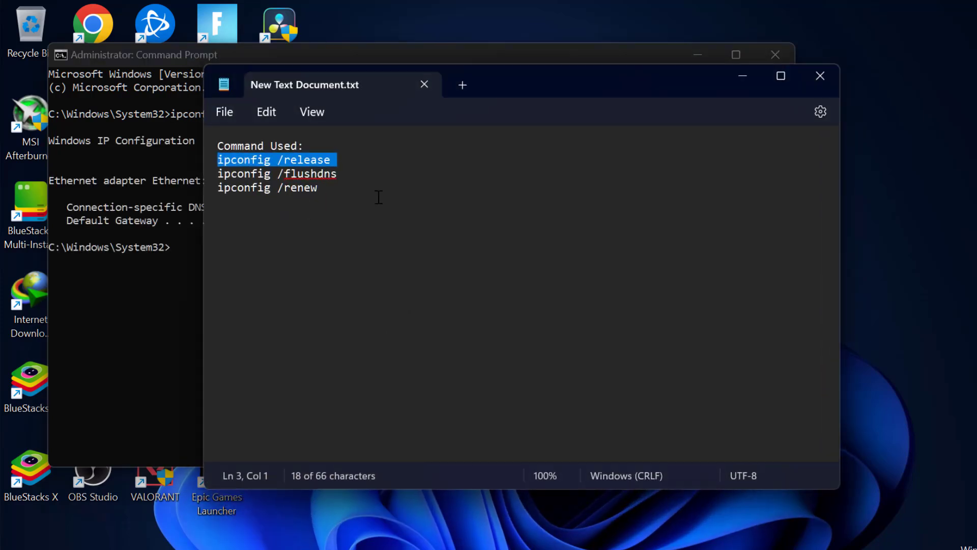
triple_click(375, 176)
key(ctrl+c)
click(742, 75)
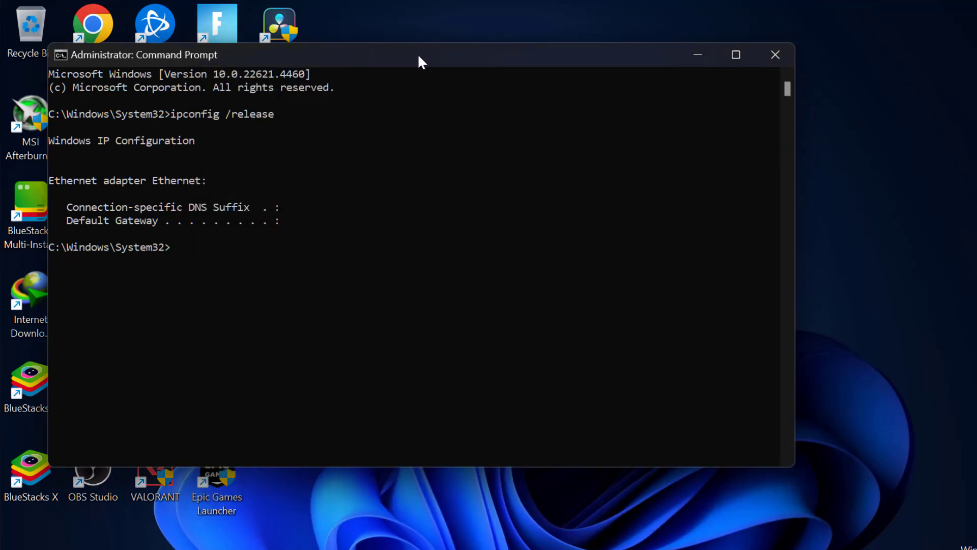
key(ctrl+v)
key(Return)
Copy 'ipconfig /renew' from the notes and run it to restore the IPv4 address
click(306, 537)
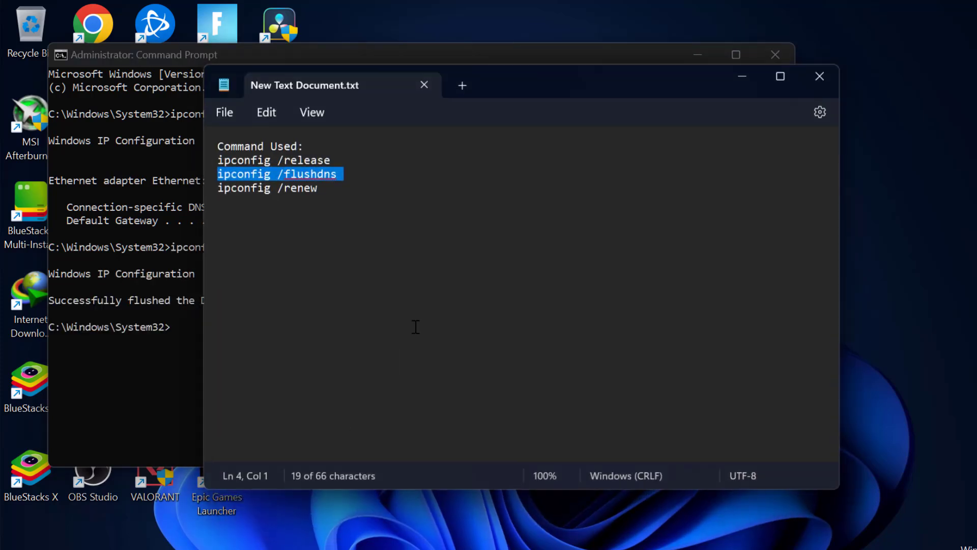
triple_click(360, 188)
key(ctrl+c)
click(742, 76)
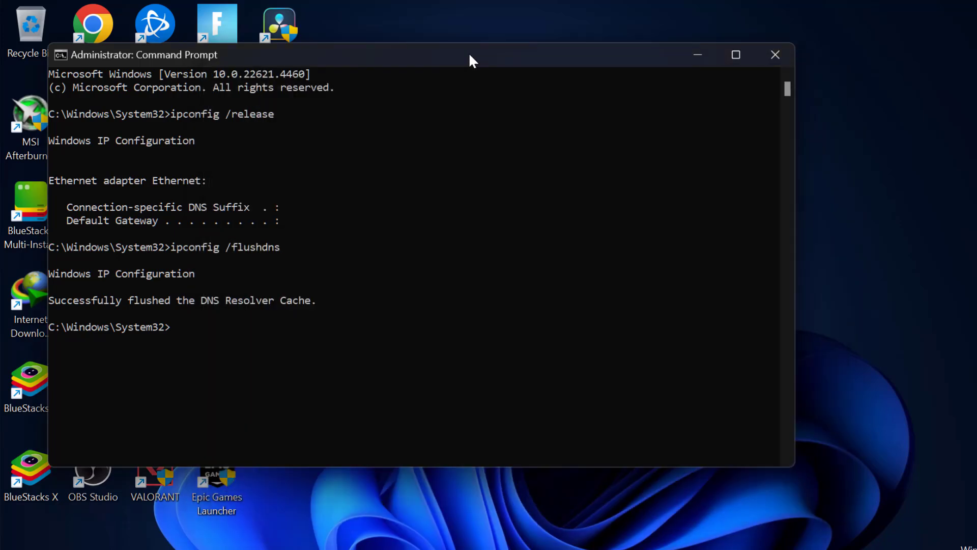
key(ctrl+v)
key(Return)
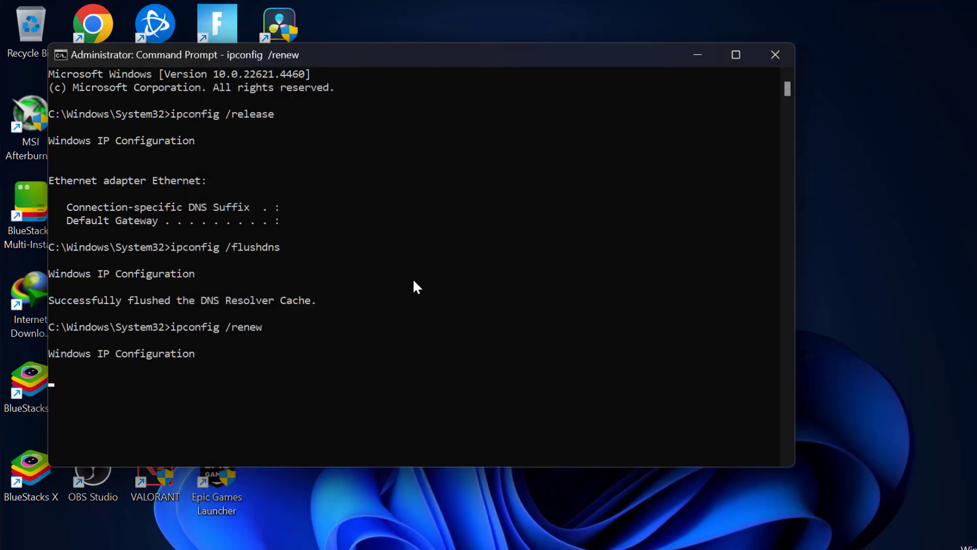
scroll(413, 286, down, 3)
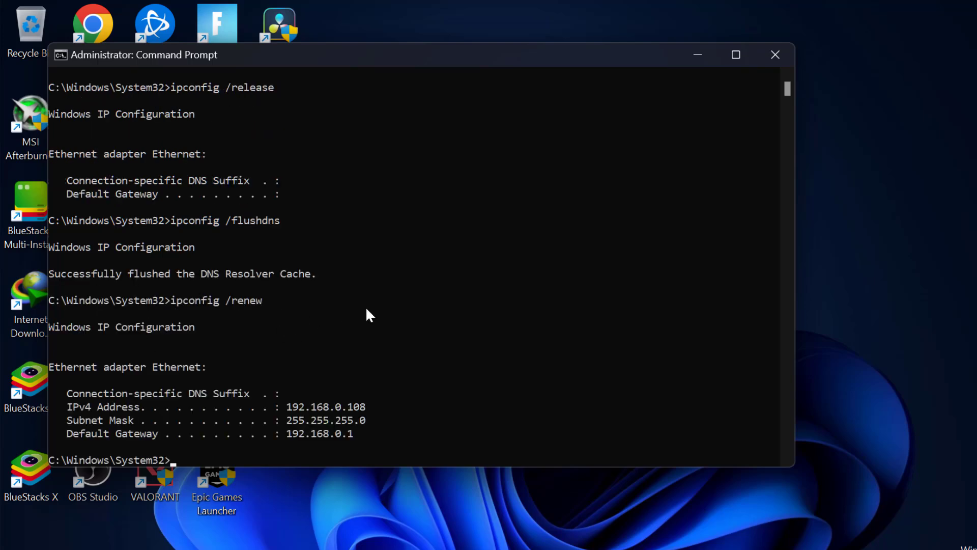
scroll(290, 294, down, 2)
scroll(234, 299, up, 2)
scroll(287, 273, up, 2)
click(786, 52)
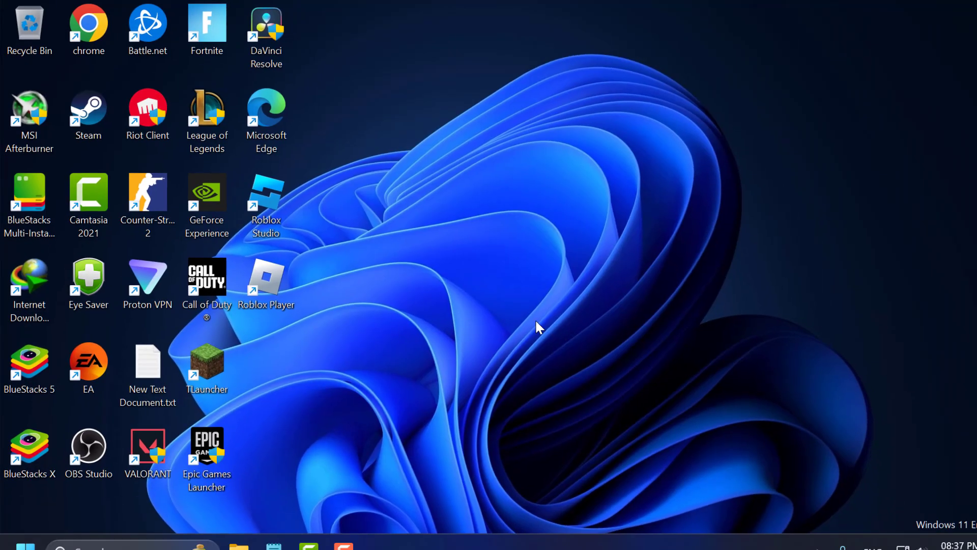